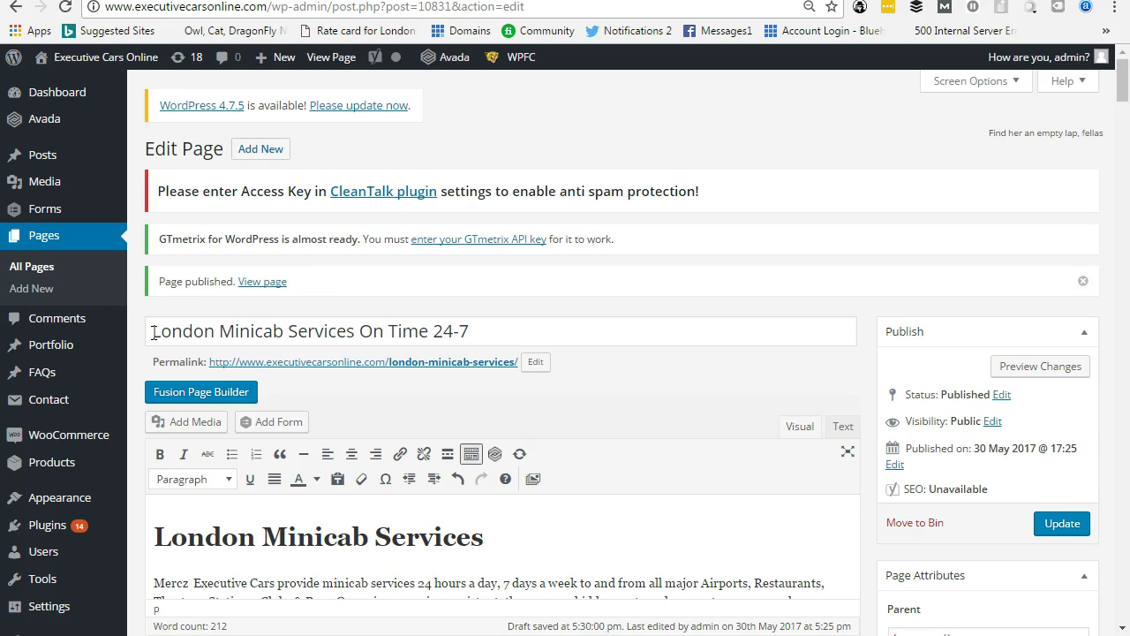
- Select the phrase 'London Airport to Central London' in the last paragraph
scroll(153, 333, "down", 8)
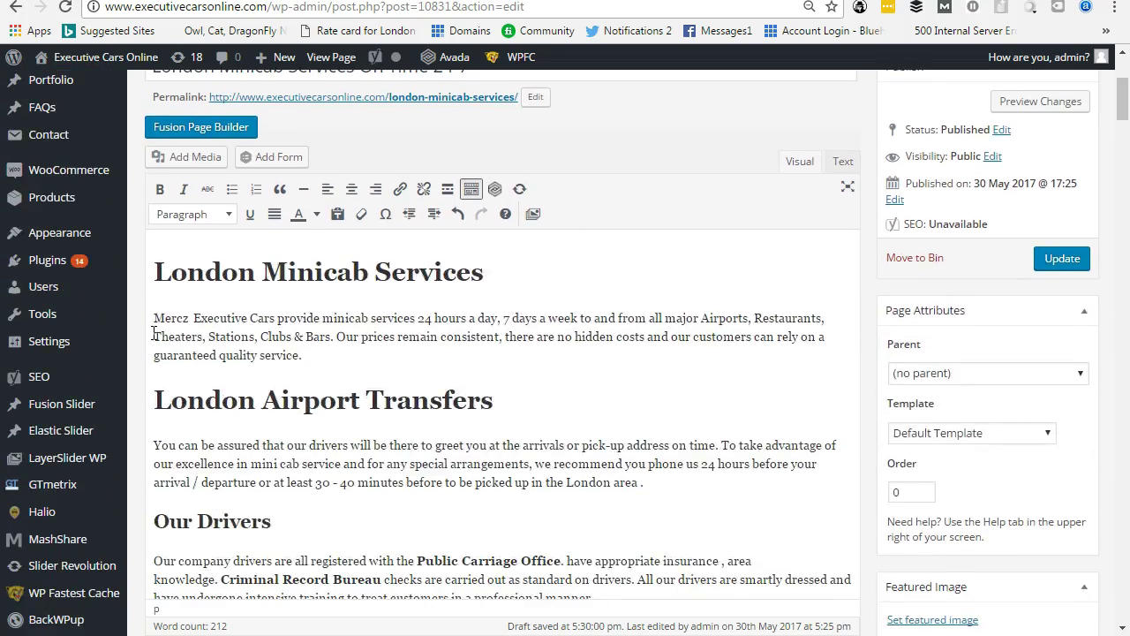
left_click(152, 376)
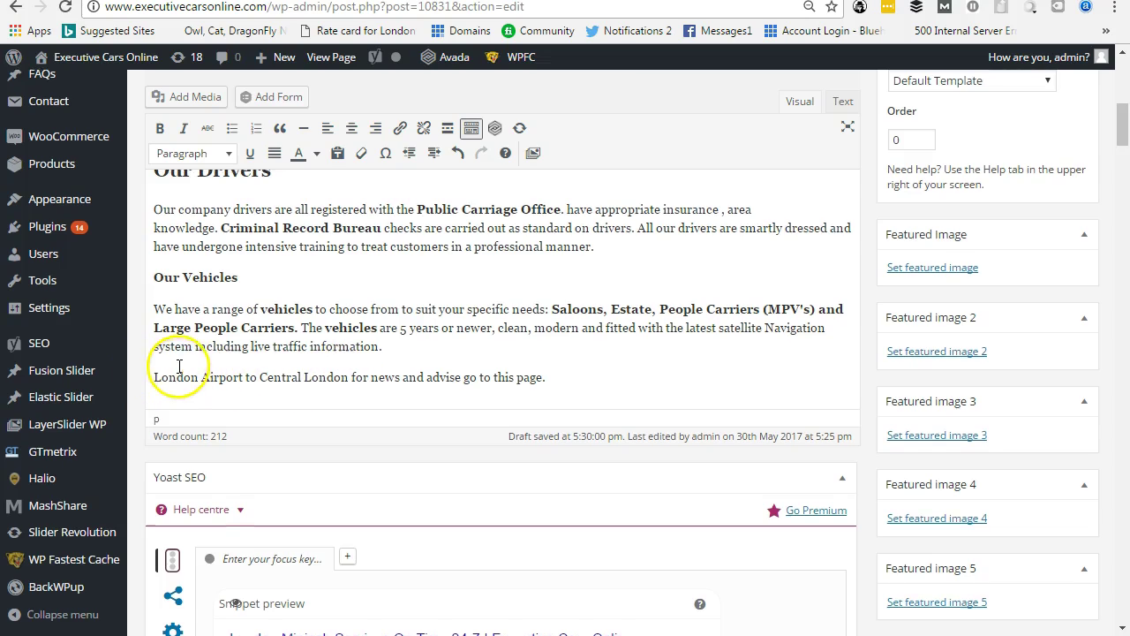
scroll(178, 366, "up", 5)
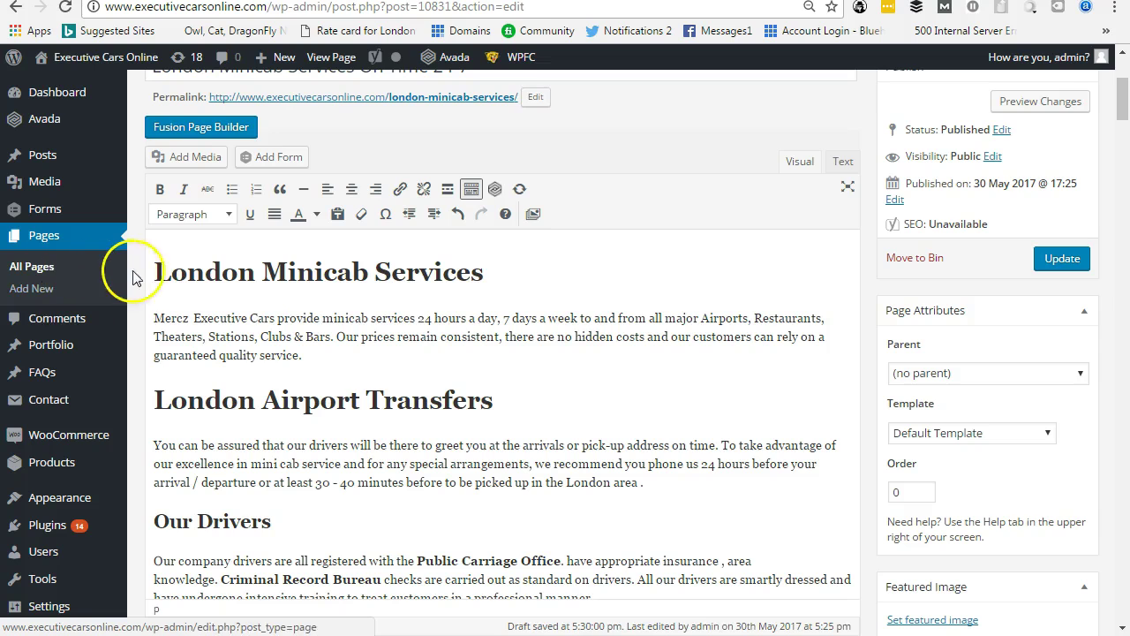
scroll(255, 281, "up", 3)
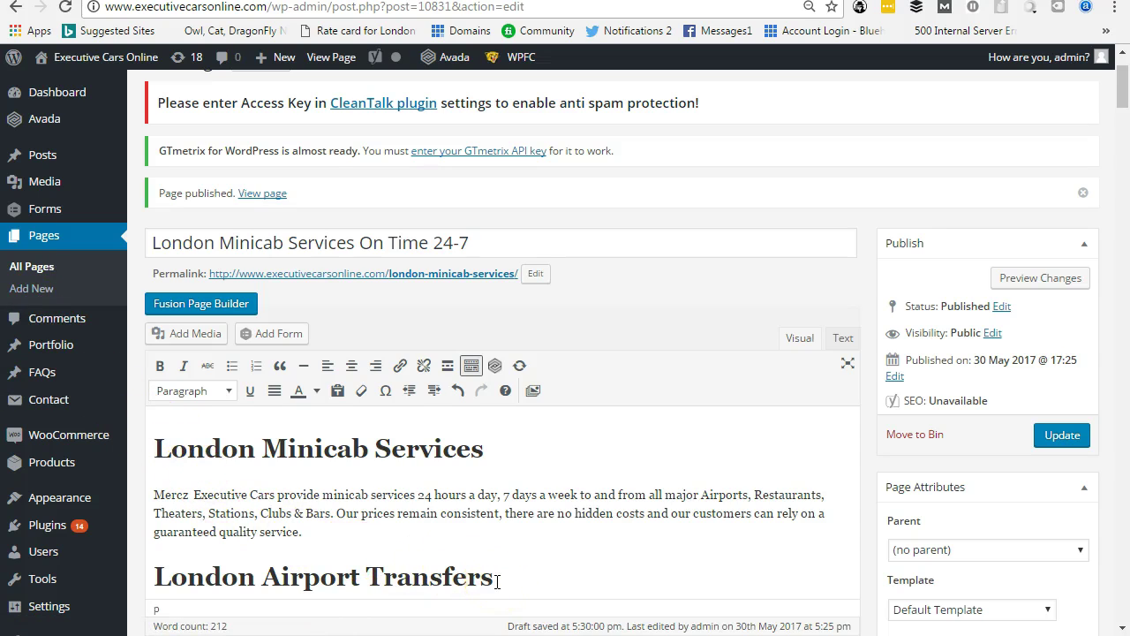
scroll(497, 581, "down", 4)
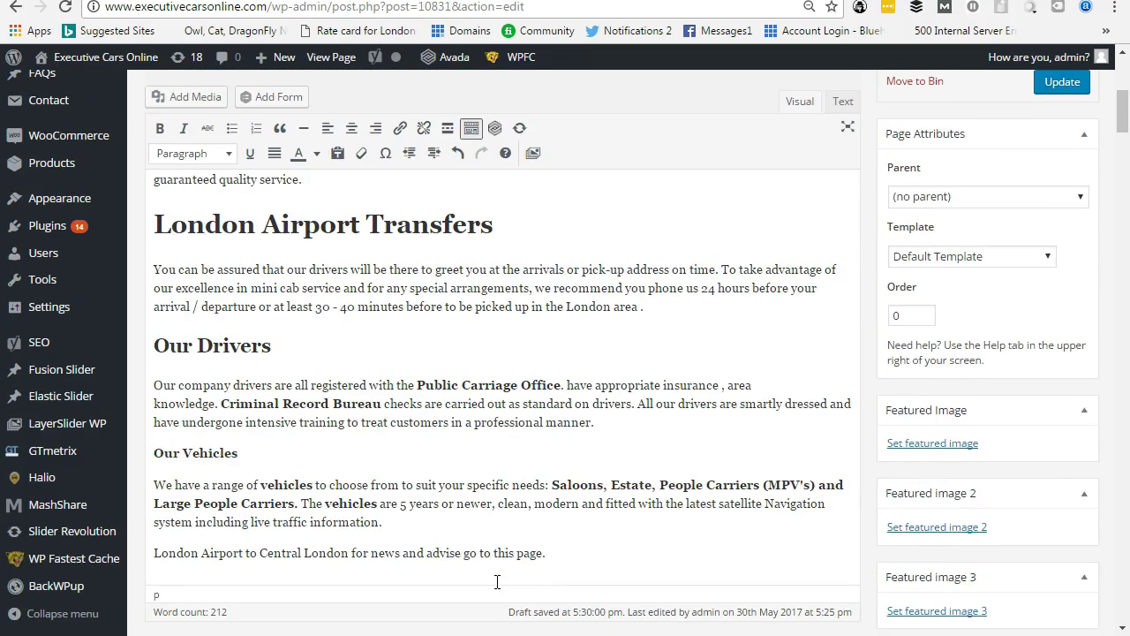
scroll(462, 543, "down", 1)
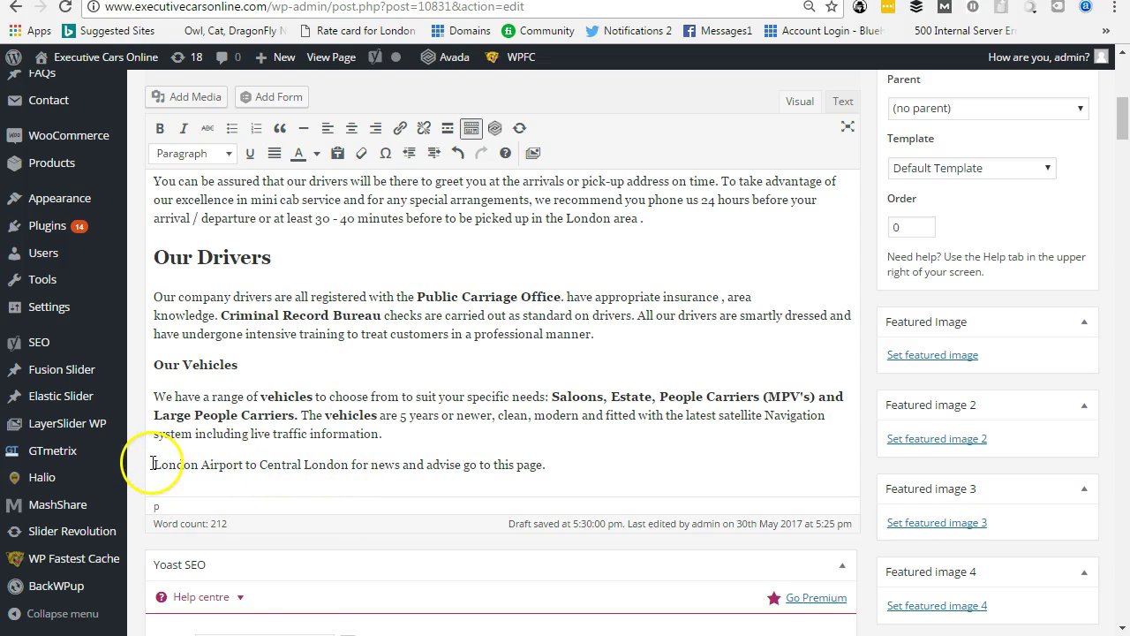
left_click_drag(156, 464, 348, 470)
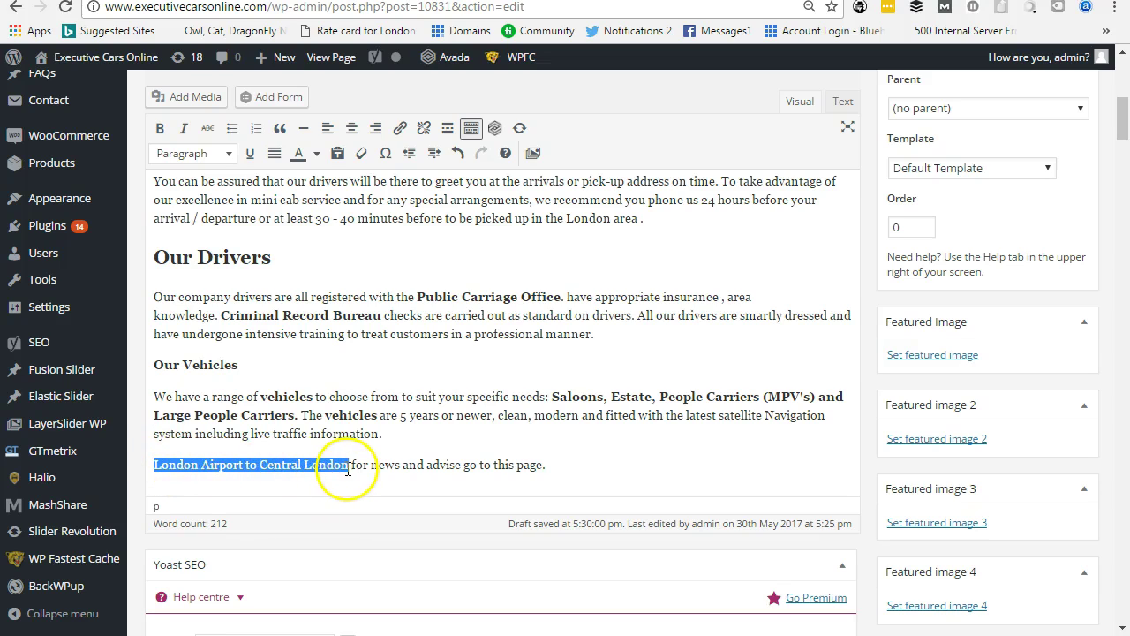
- Link the selected phrase to the Heathrow Airport to Central London page
left_click(402, 135)
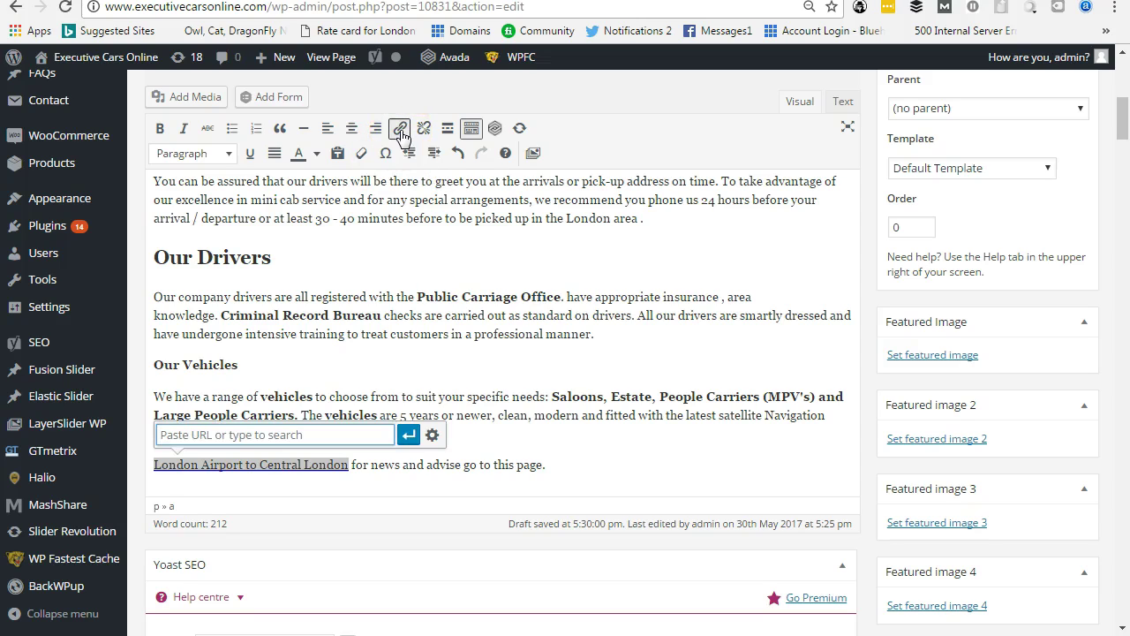
left_click(269, 437)
type("c")
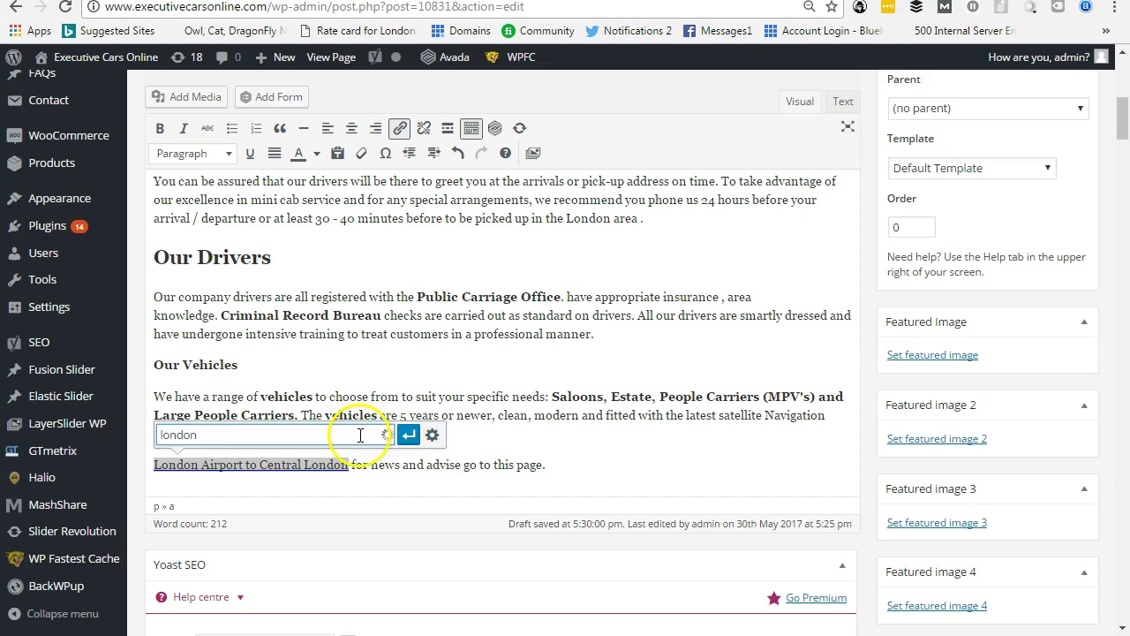
scroll(353, 433, "down", 1)
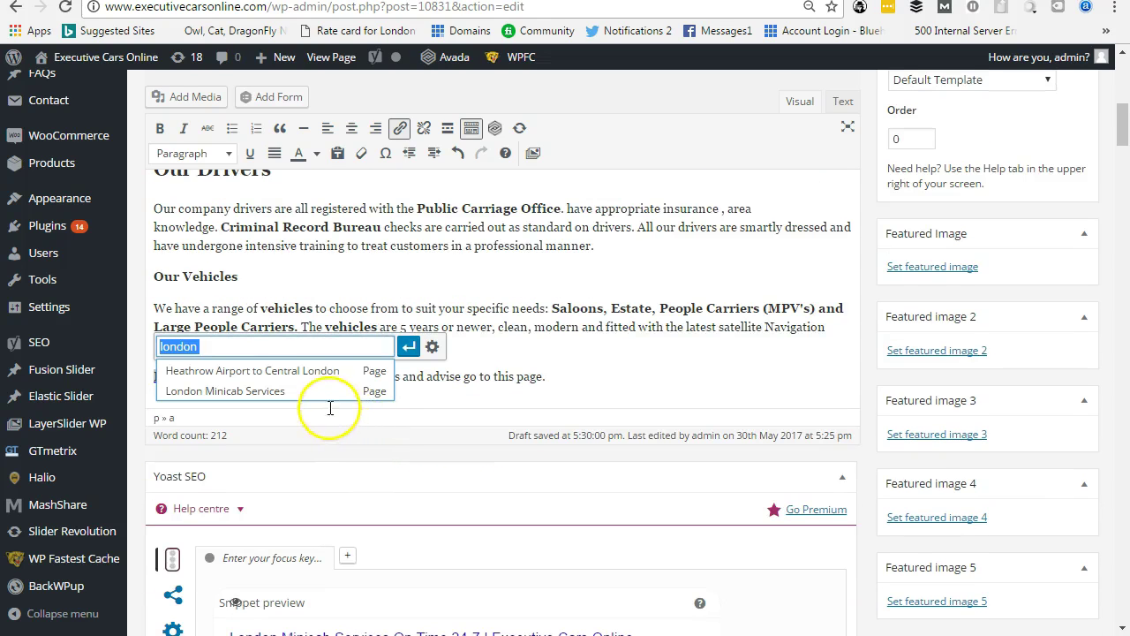
left_click(318, 378)
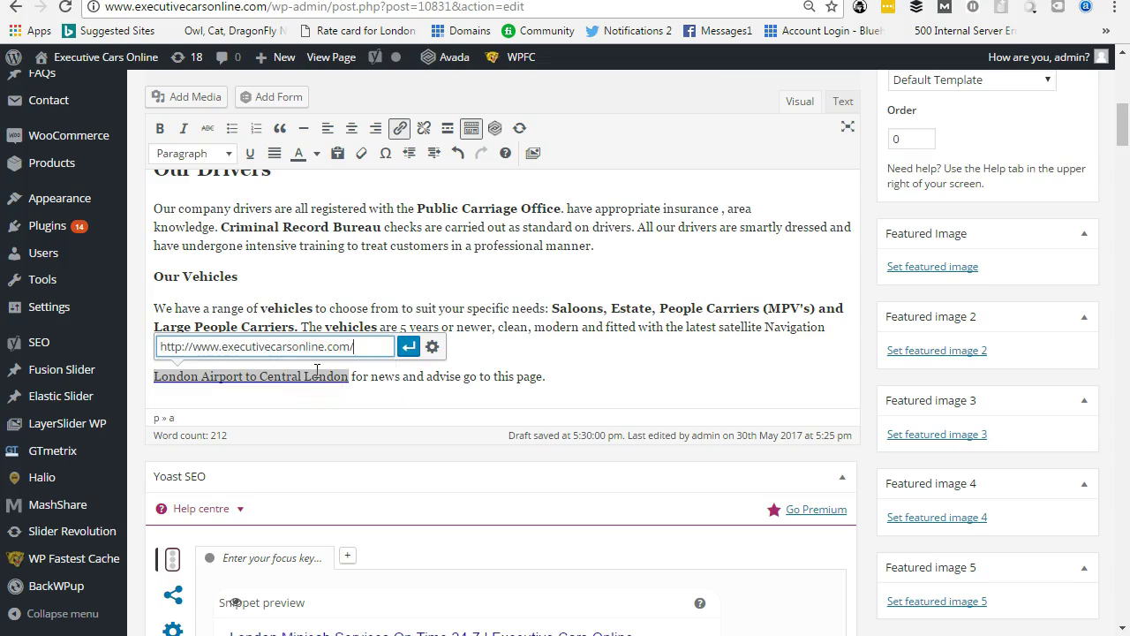
left_click(390, 343)
left_click(501, 344)
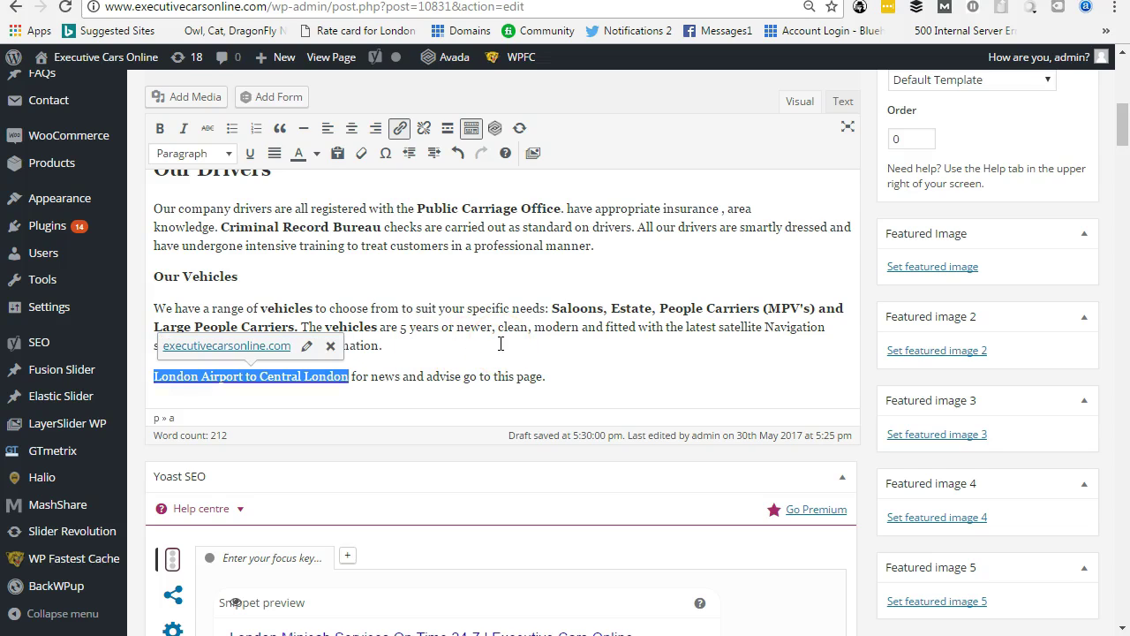
left_click(578, 359)
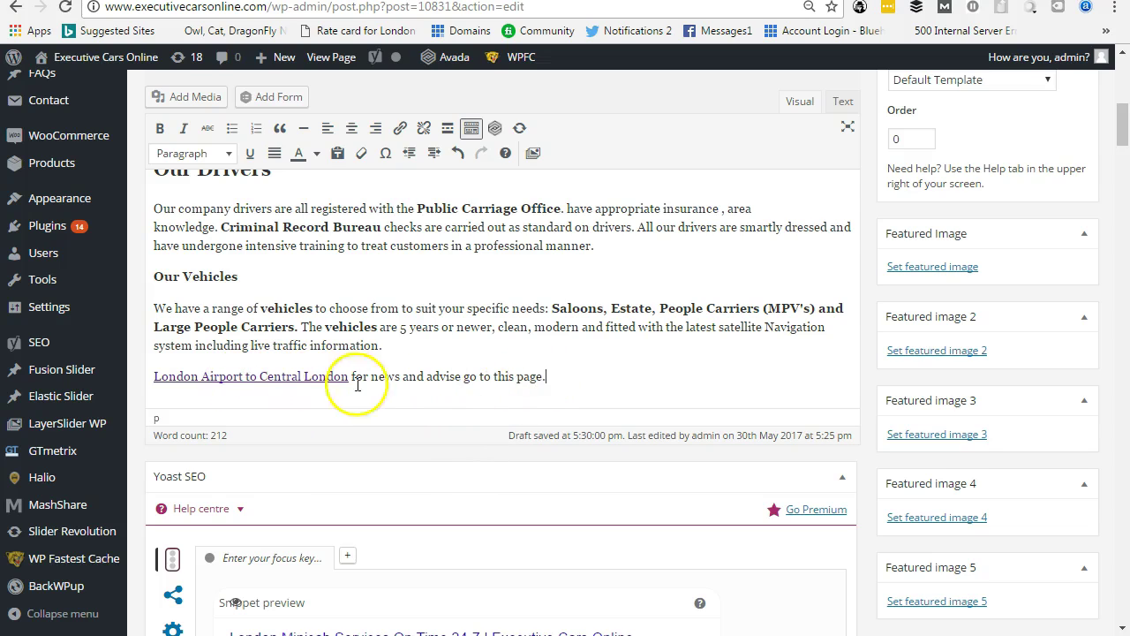
scroll(807, 252, "up", 5)
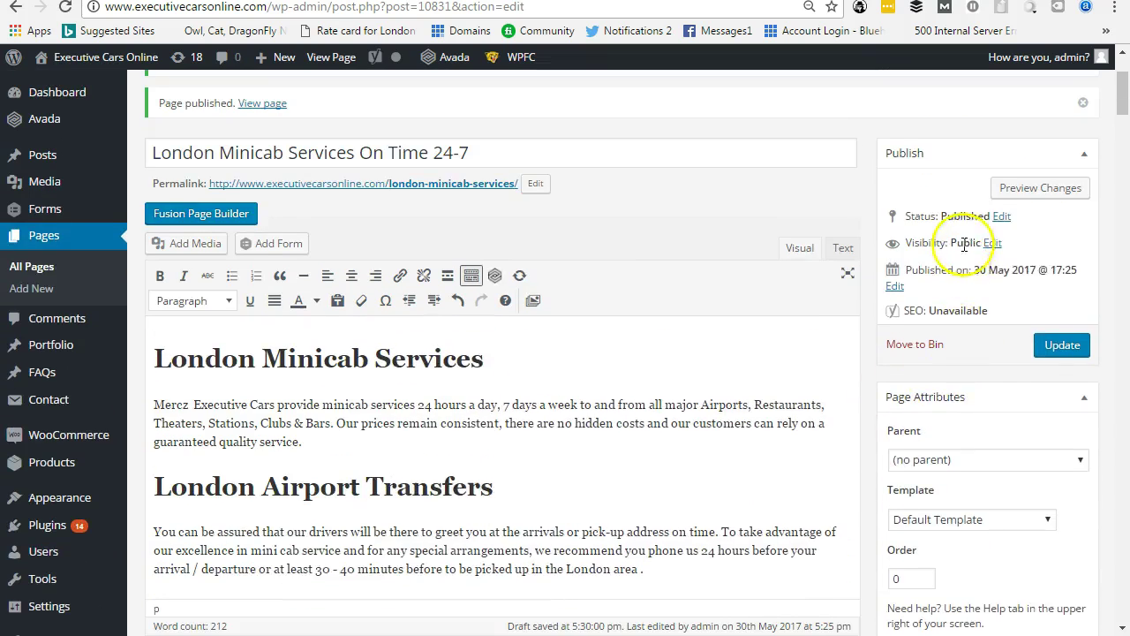
left_click(1049, 347)
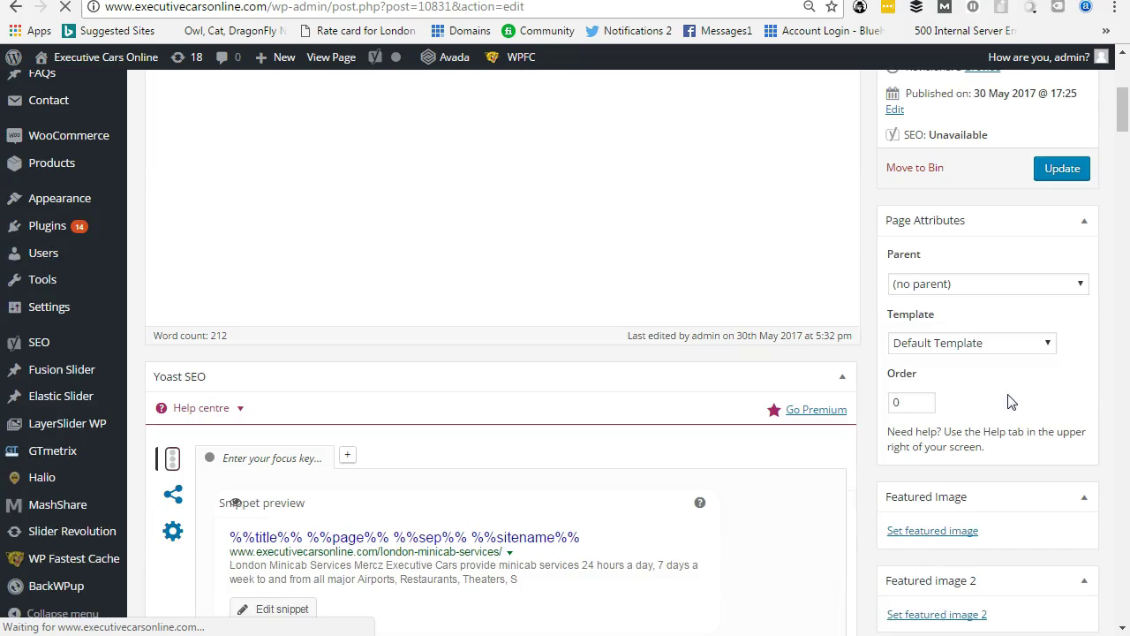
scroll(1011, 402, "down", 1)
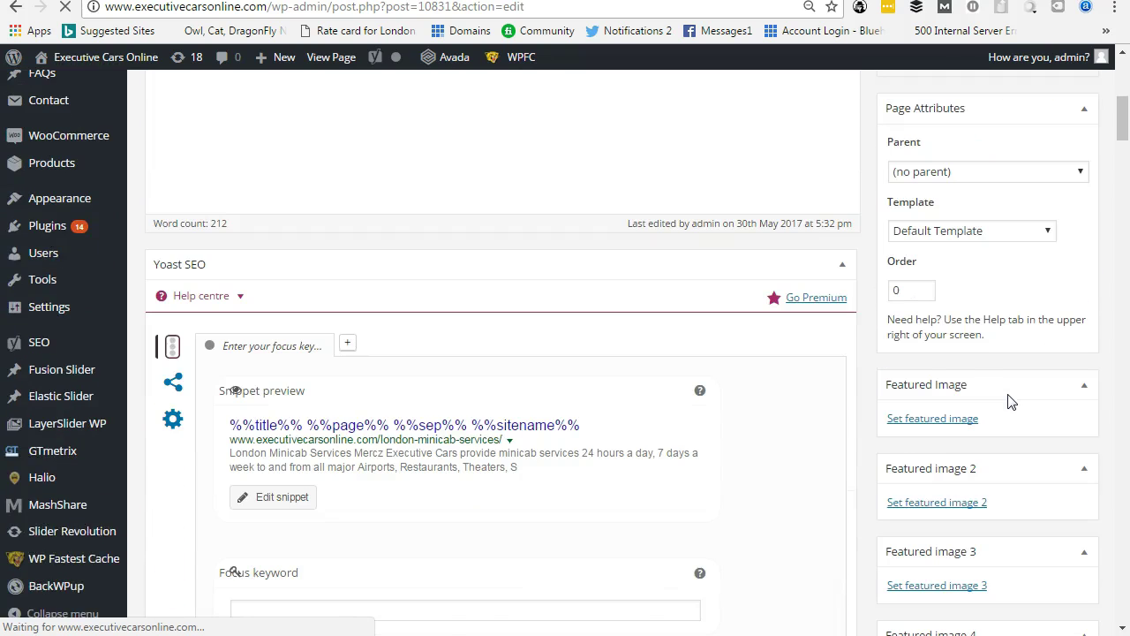
scroll(1011, 402, "down", 5)
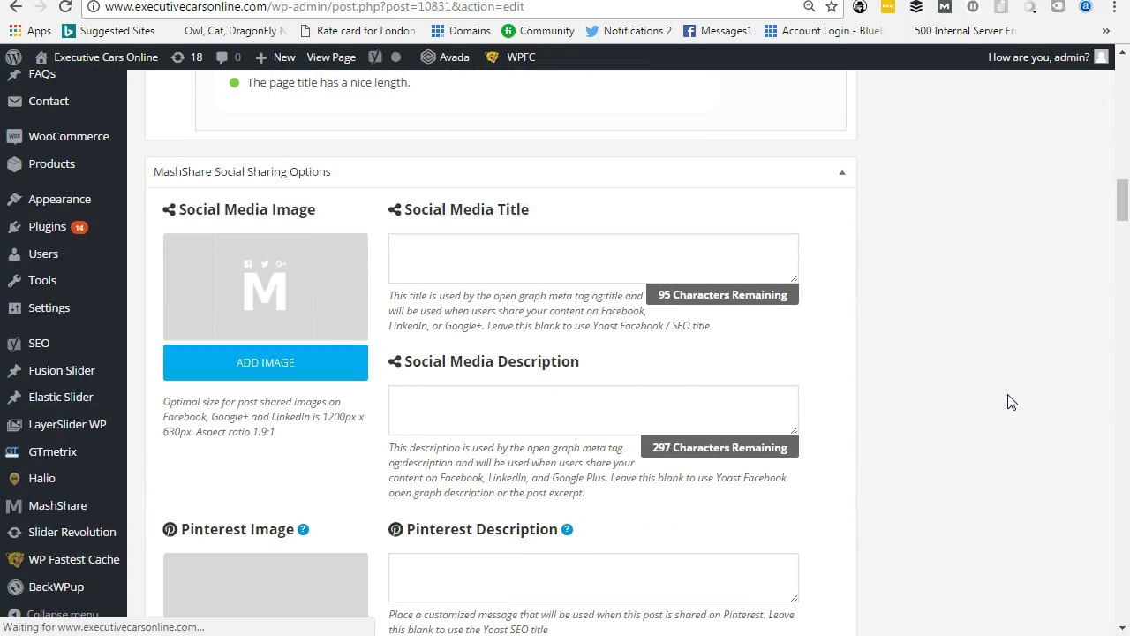
scroll(1011, 402, "up", 5)
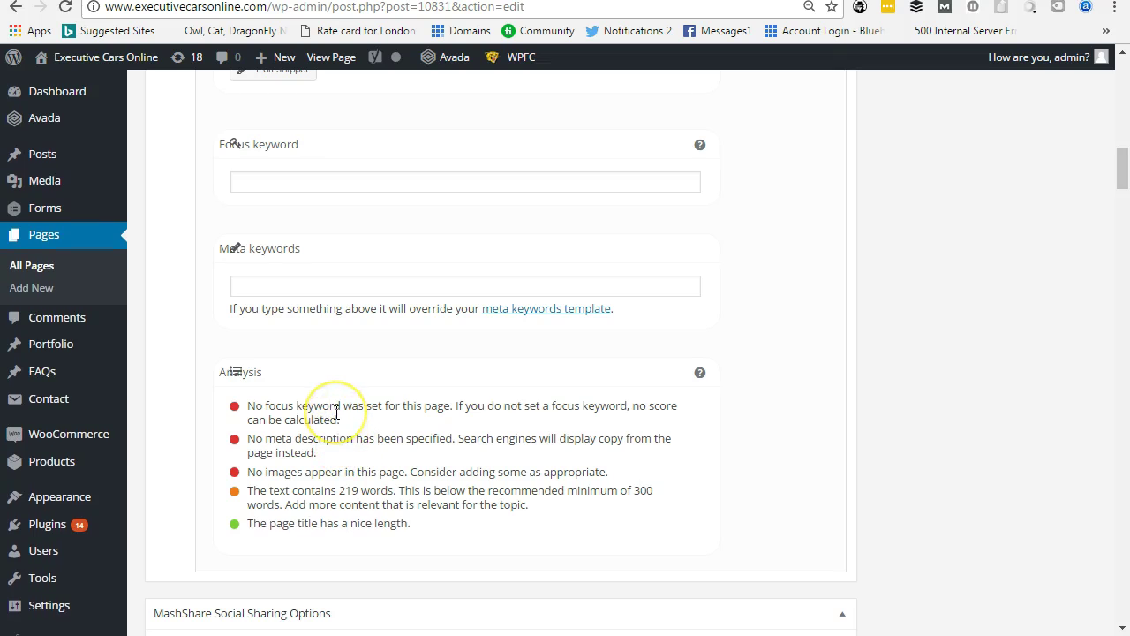
scroll(337, 413, "up", 6)
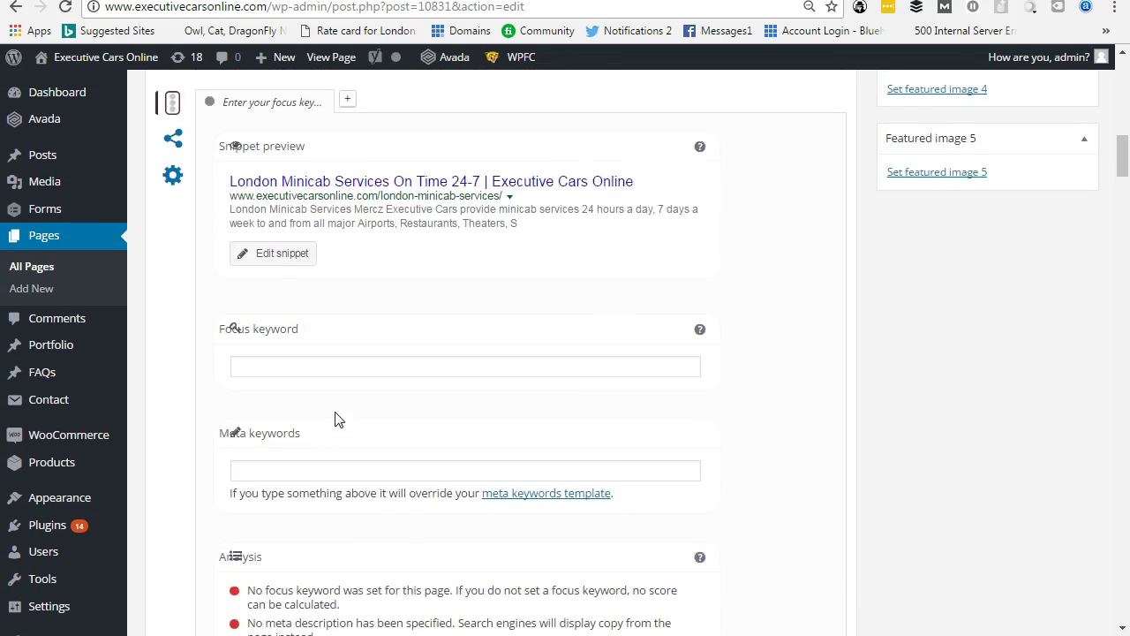
scroll(336, 412, "up", 4)
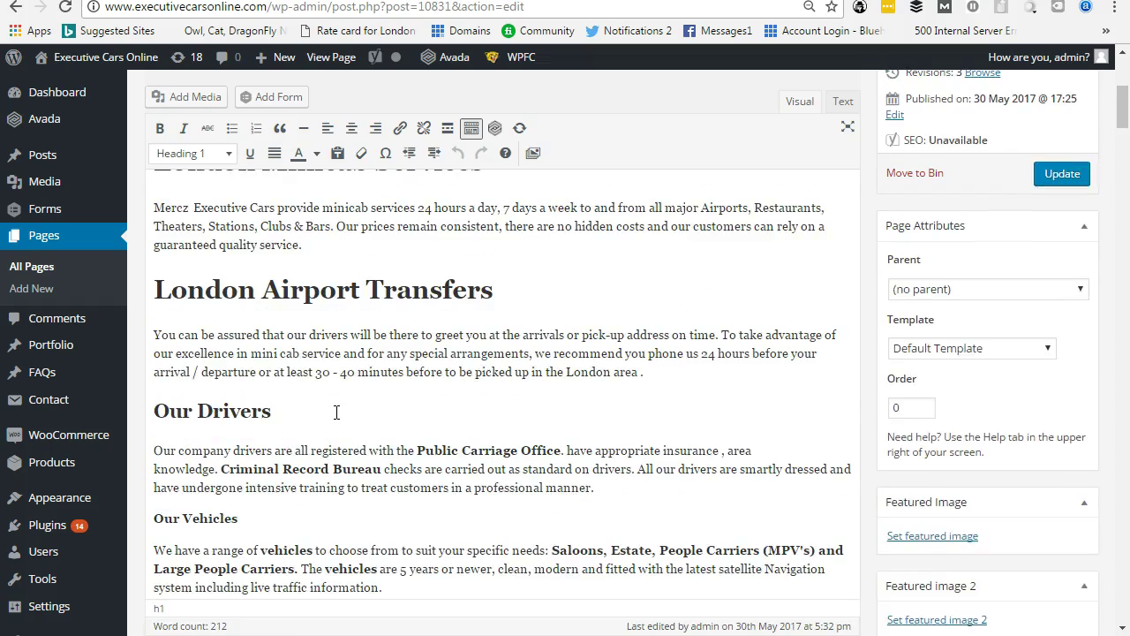
- Copy the 'London Minicab Services' H1 heading text
scroll(337, 413, "up", 3)
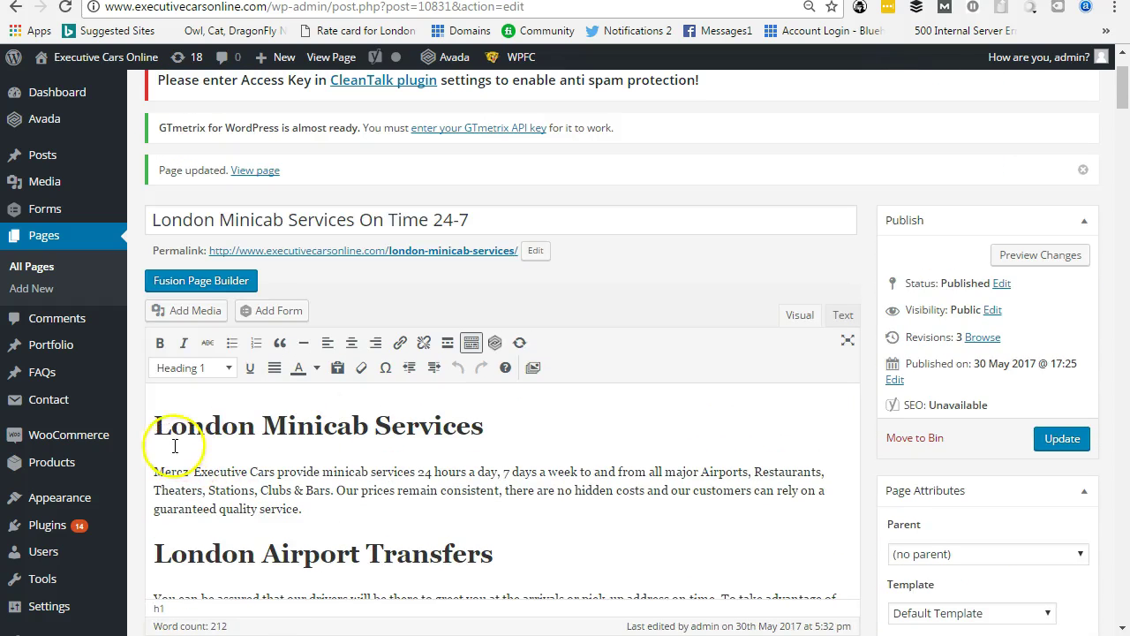
left_click(209, 425)
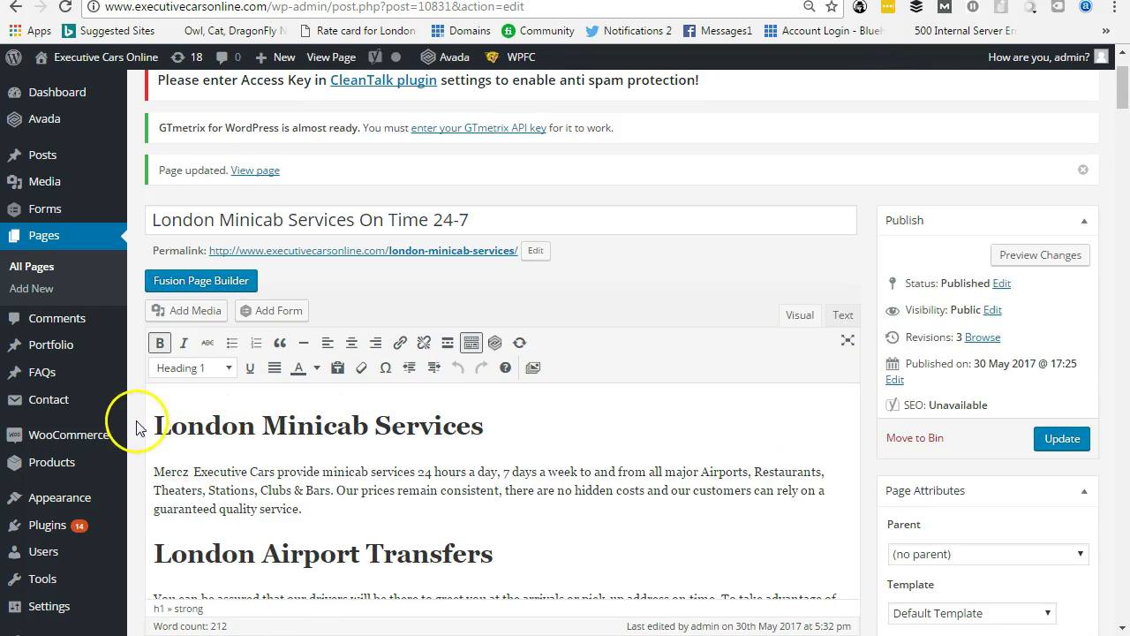
left_click_drag(155, 426, 485, 429)
right_click(456, 430)
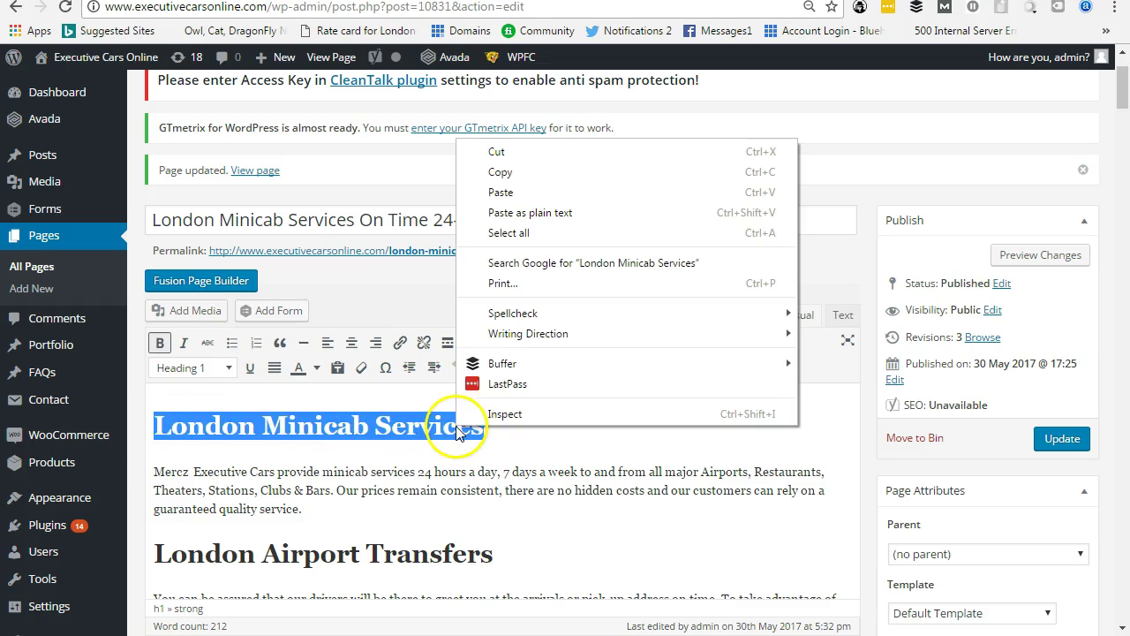
left_click(500, 172)
- Paste 'London Minicab Services' as the Yoast focus keyword
scroll(471, 340, "down", 5)
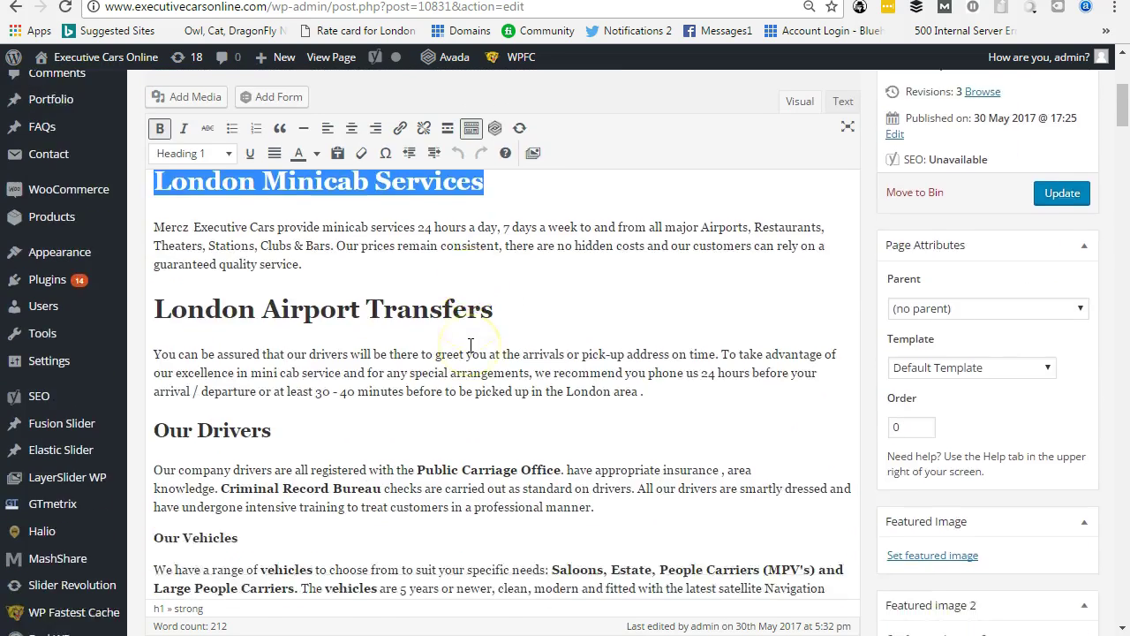
scroll(468, 349, "down", 6)
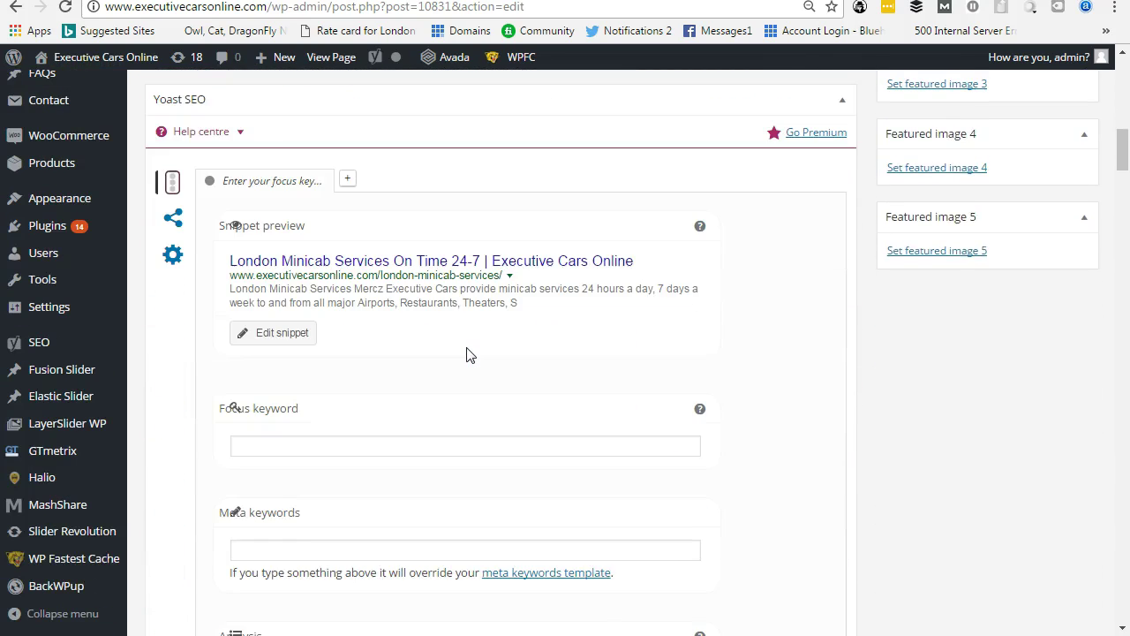
left_click(303, 448)
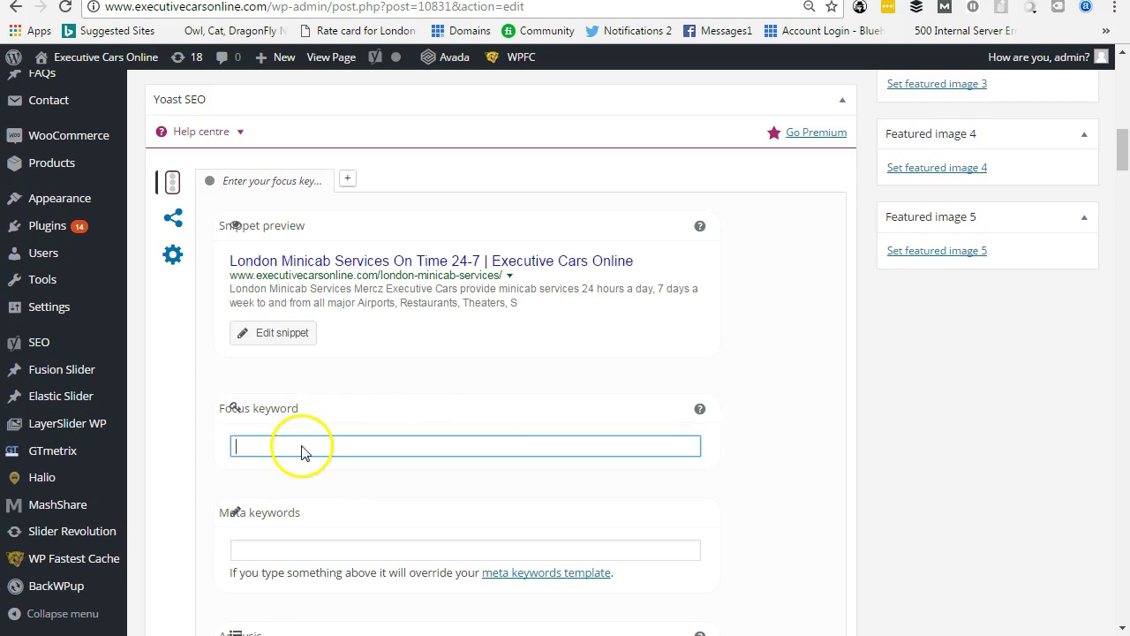
right_click(301, 449)
left_click(347, 281)
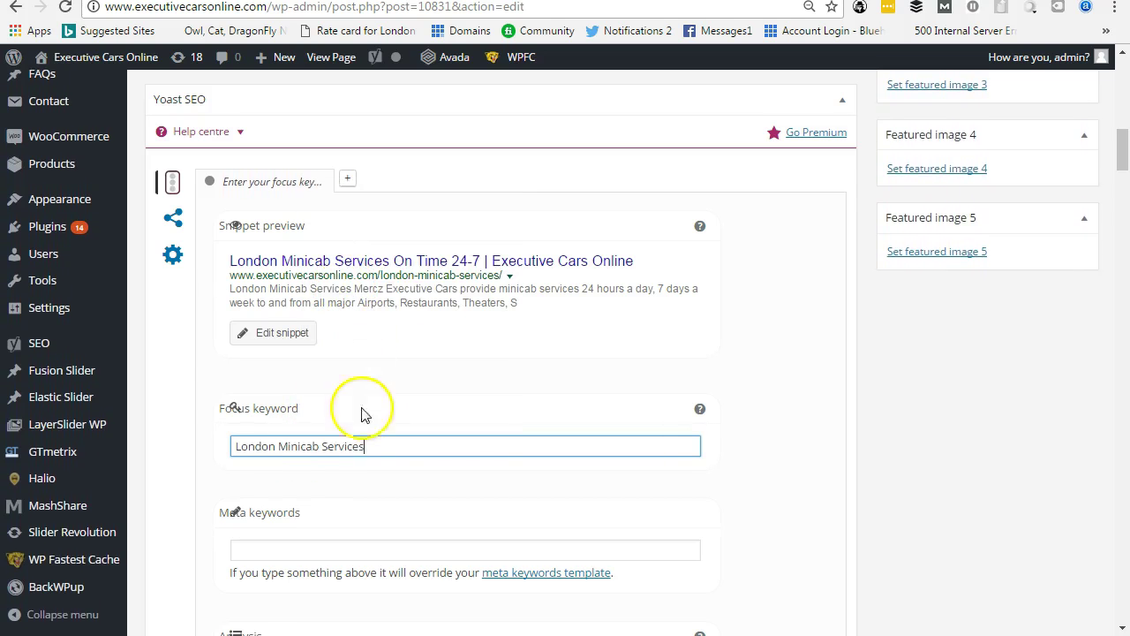
- Paste 'London Minicab Services' into the Yoast meta keywords field
scroll(362, 446, "down", 2)
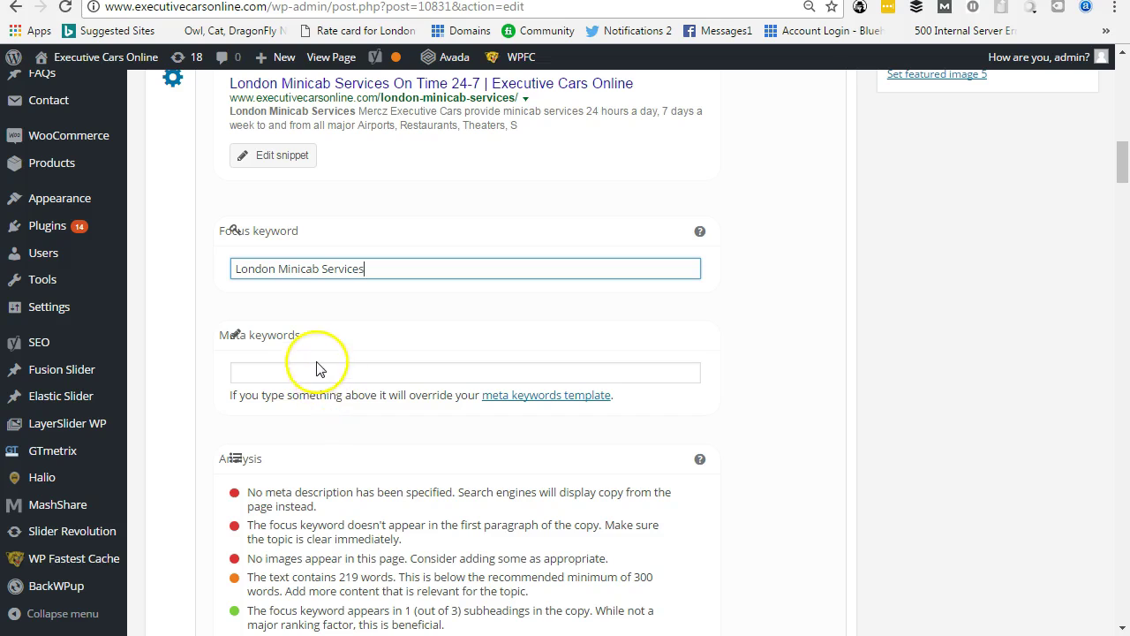
left_click(310, 371)
right_click(310, 372)
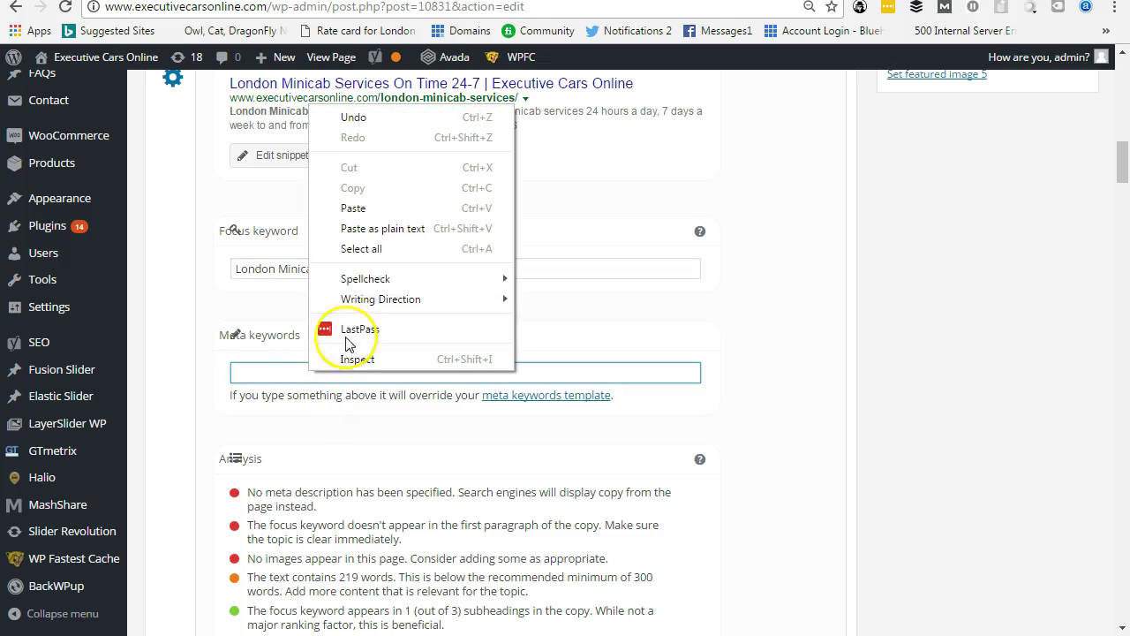
left_click(354, 223)
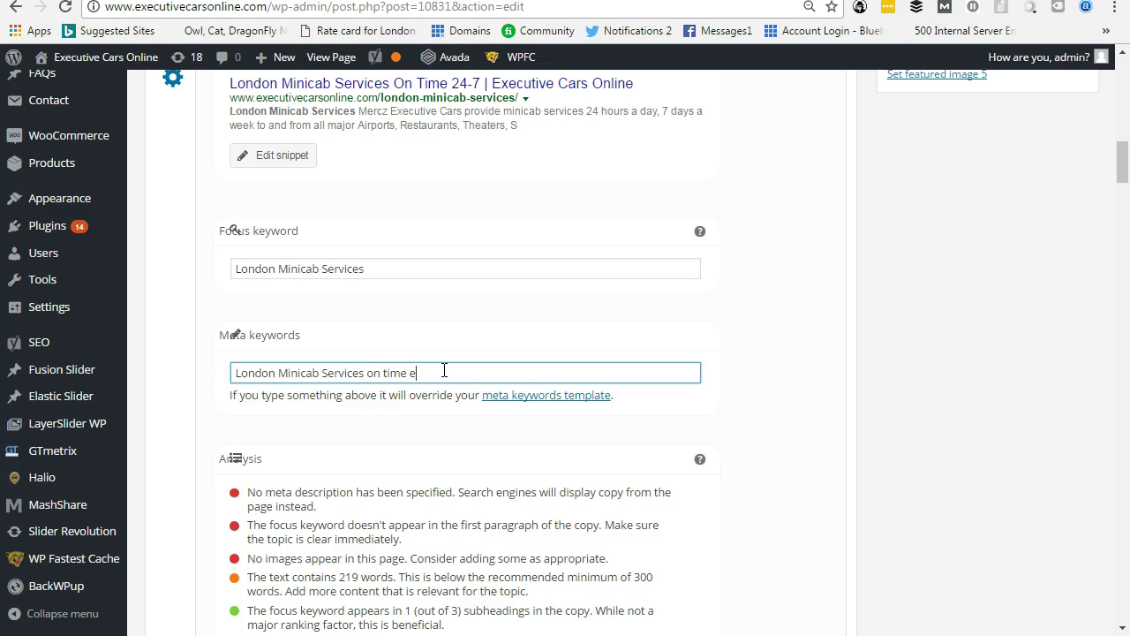
- Finish the meta keywords with '…time 24-7 365 days a year ring now to book'
type("ime 24-7 365 days a year")
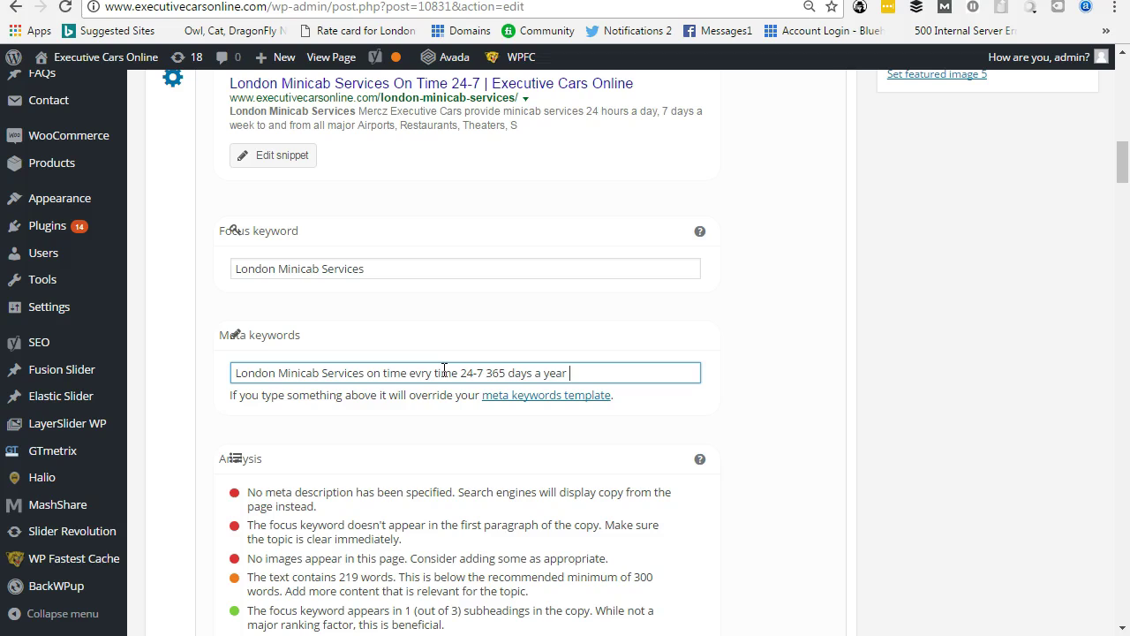
type(" ring")
type("now to book")
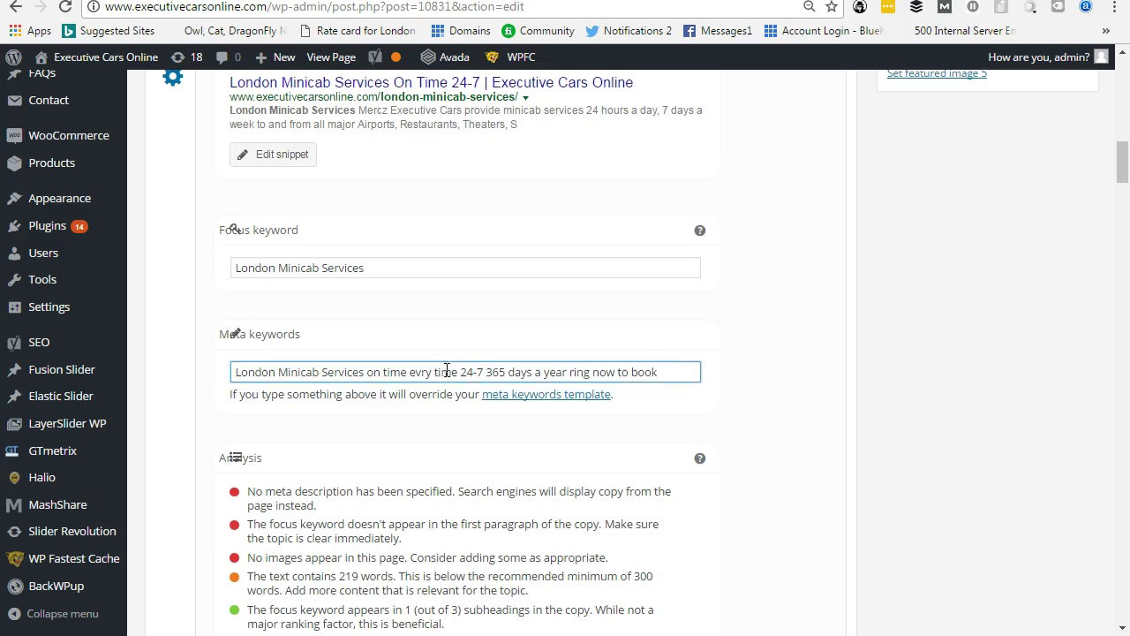
scroll(1118, 164, "down", 1)
scroll(1072, 182, "up", 6)
scroll(1072, 182, "up", 4)
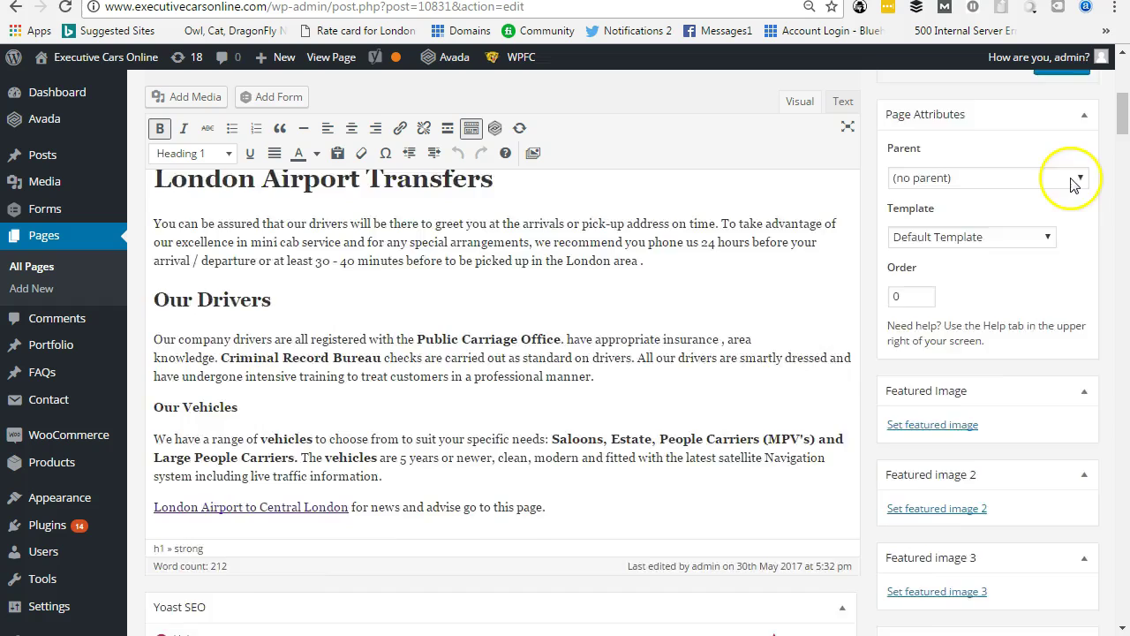
- Update the page and check that the Yoast SEO box now rates it OK
left_click(1065, 175)
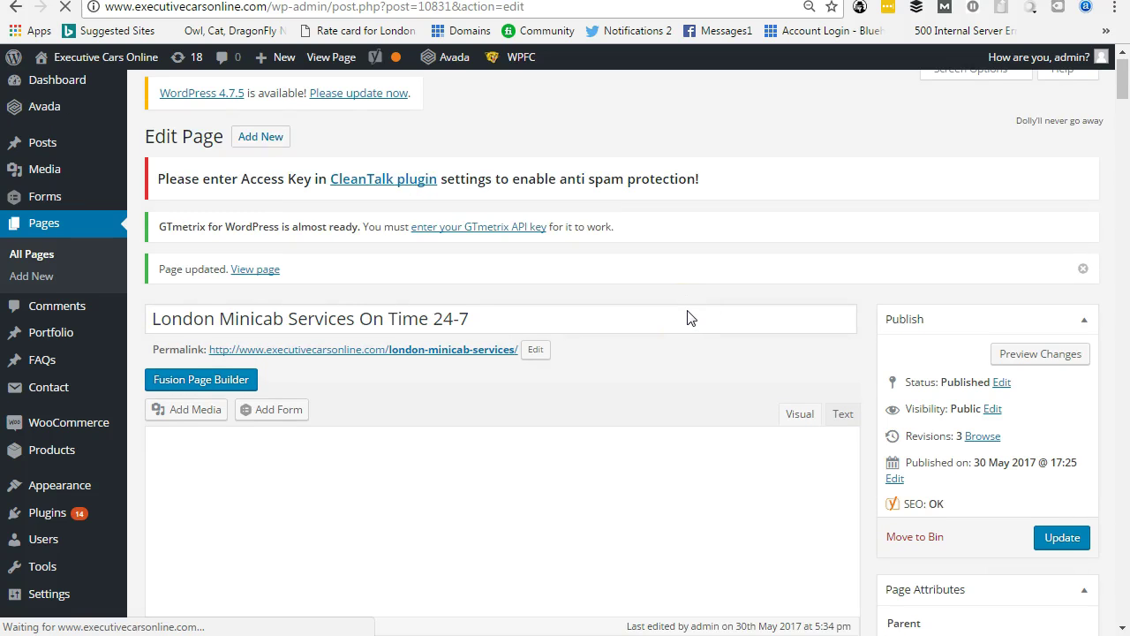
scroll(692, 320, "down", 3)
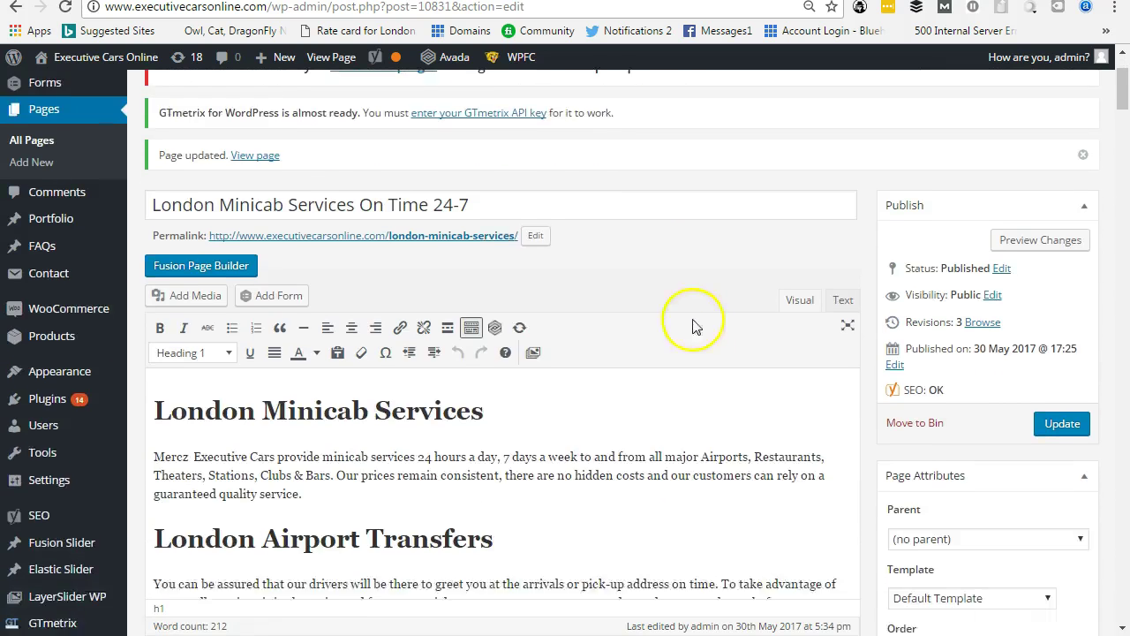
scroll(503, 424, "down", 5)
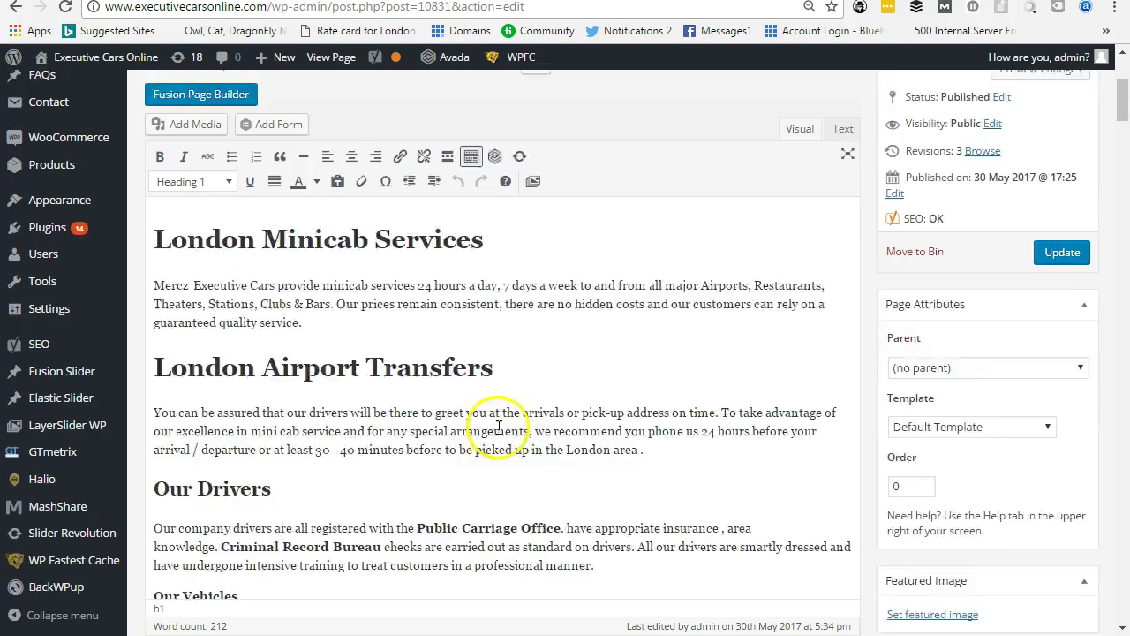
scroll(495, 439, "down", 4)
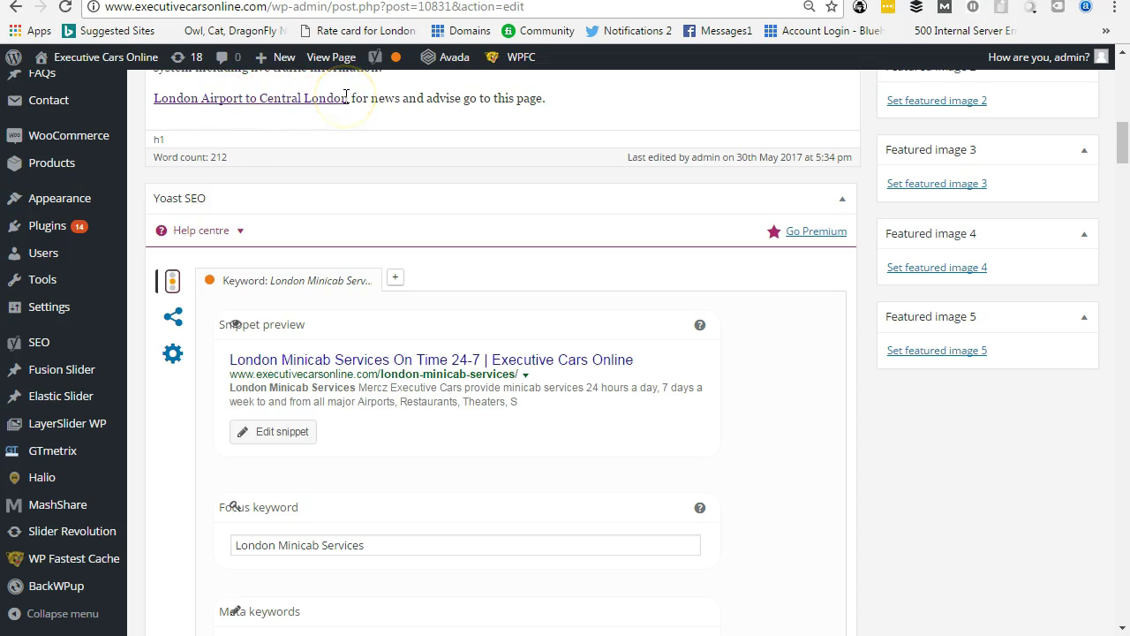
scroll(361, 255, "down", 4)
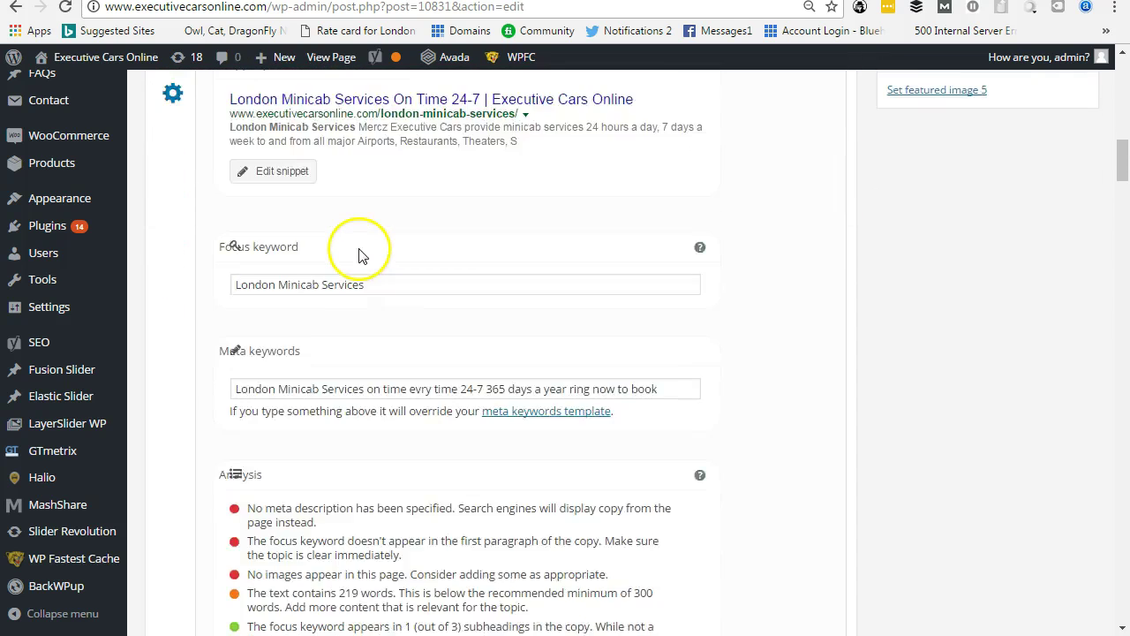
scroll(361, 256, "down", 2)
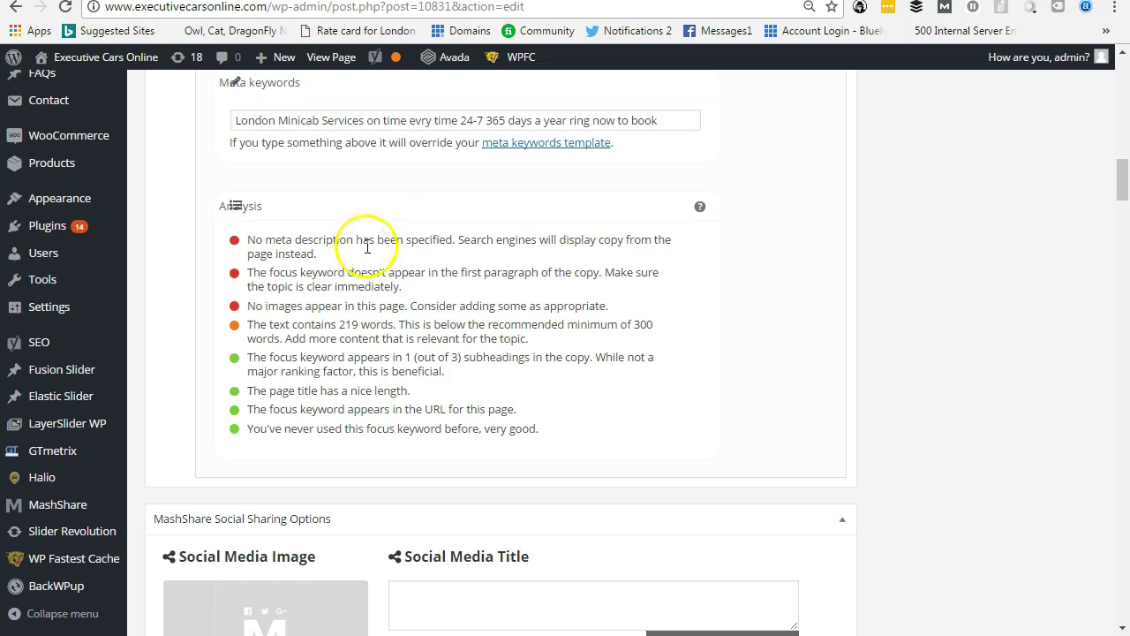